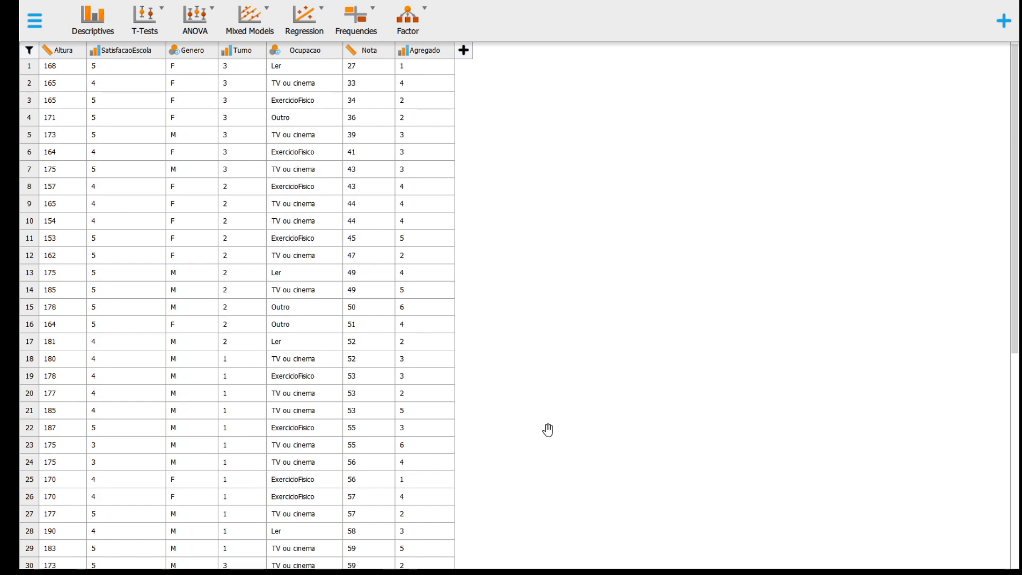
# Create a classical Contingency Tables analysis with Genero as rows and Ocupacao as columns.
pyautogui.click(356, 36)
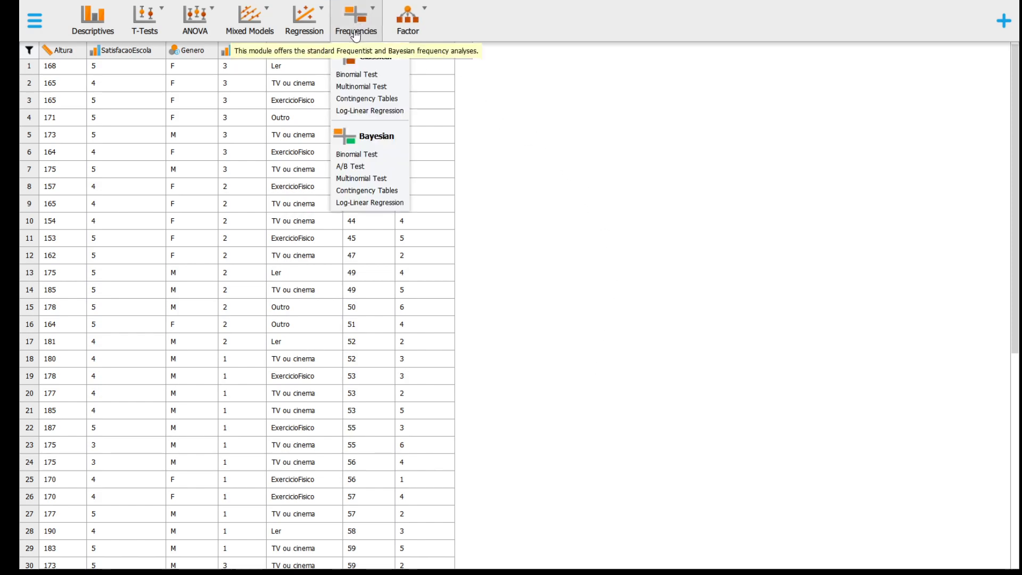
pyautogui.click(385, 101)
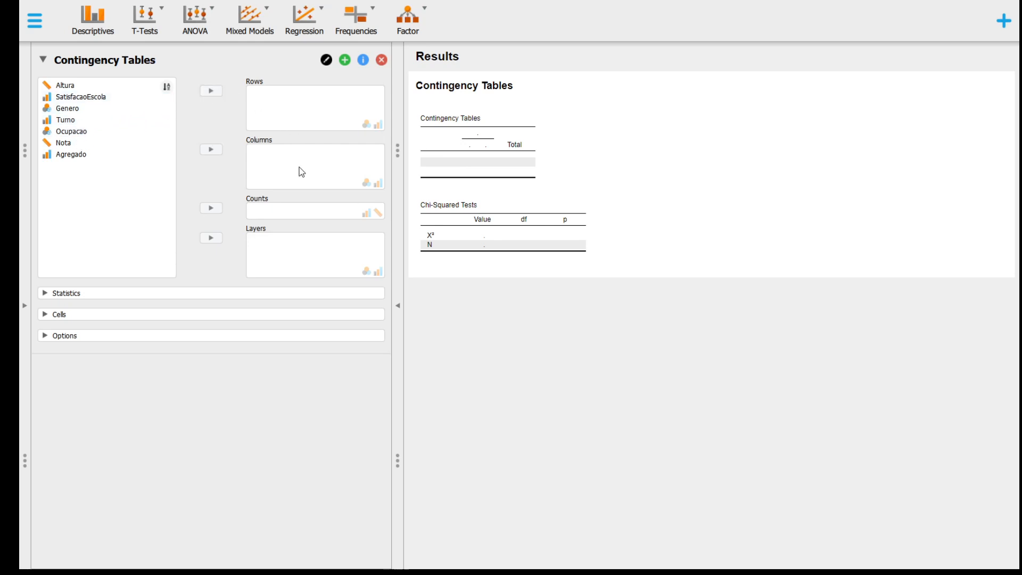
pyautogui.click(88, 110)
pyautogui.click(219, 92)
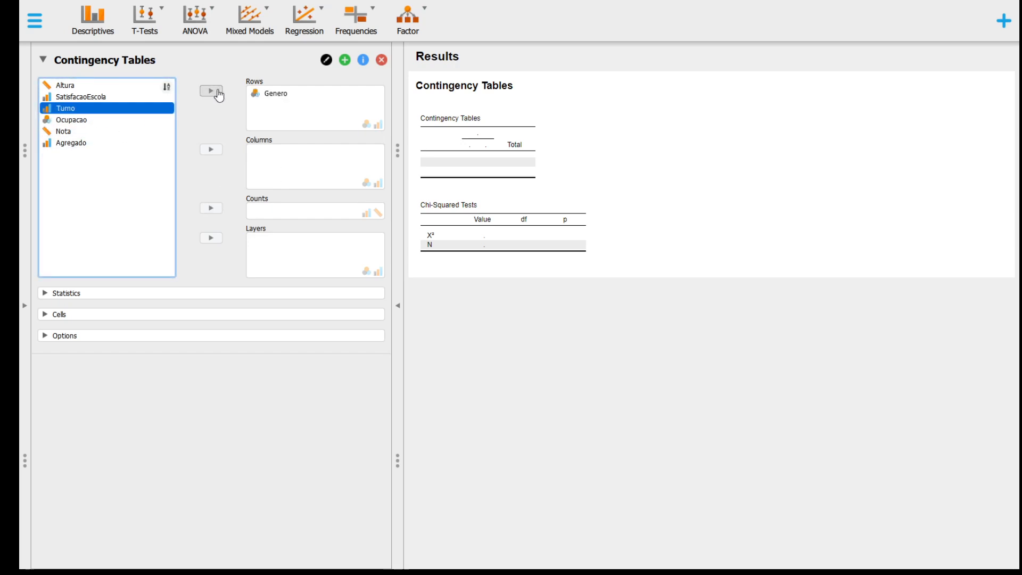
pyautogui.click(80, 120)
pyautogui.click(215, 154)
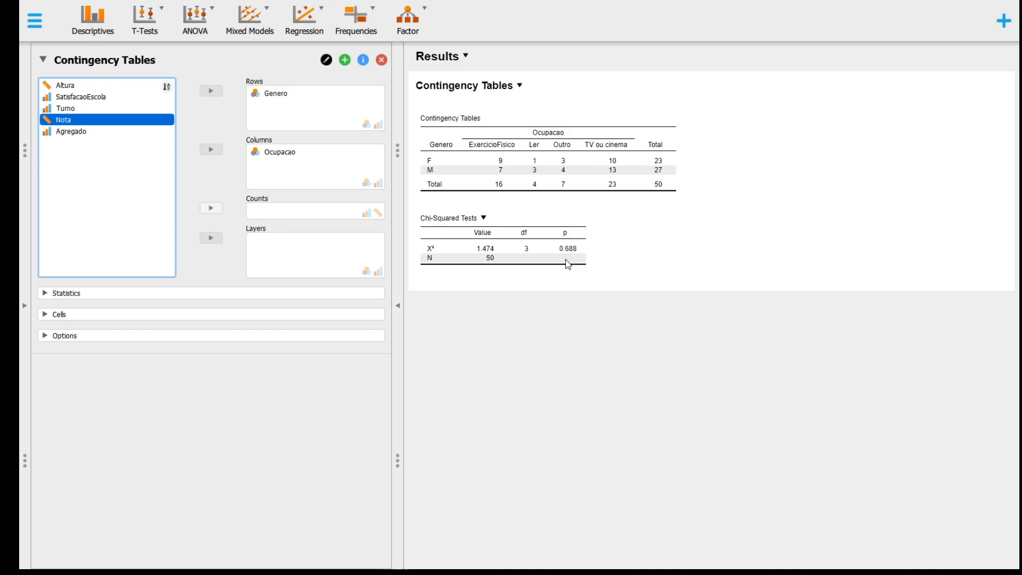
# Add the likelihood ratio, contingency coefficient, and Phi and Cramer's V to the contingency table statistics.
pyautogui.click(50, 296)
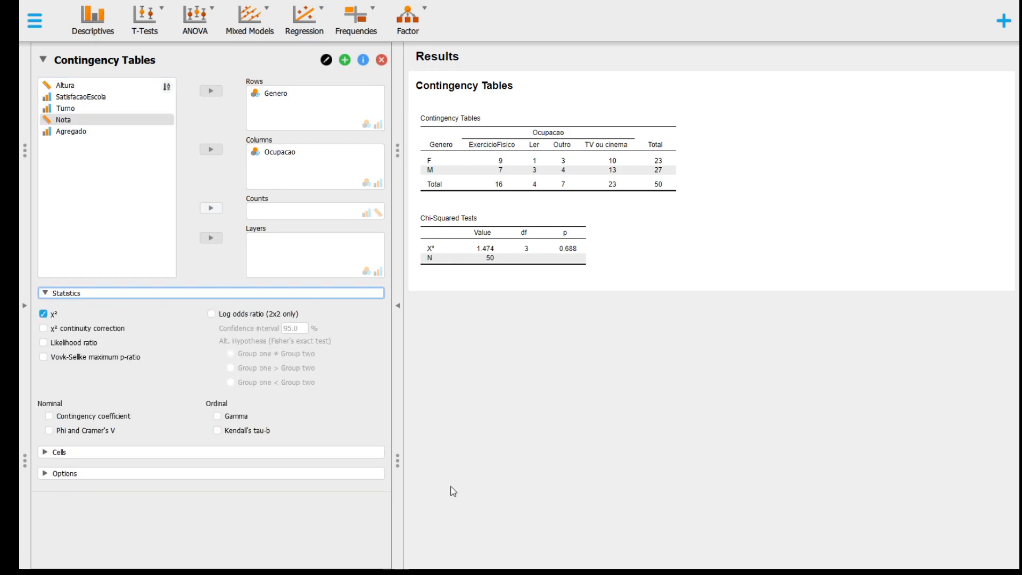
pyautogui.click(43, 344)
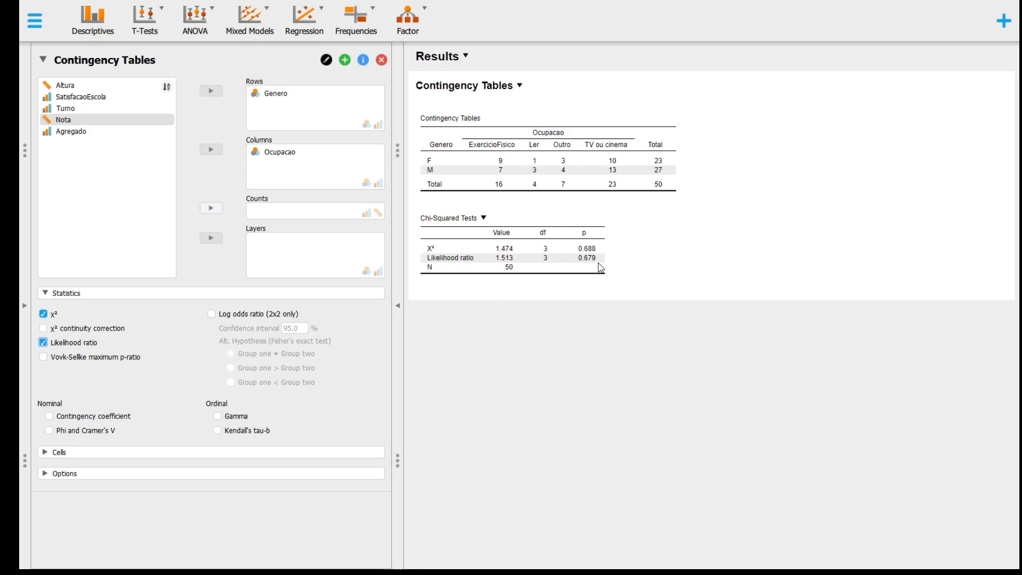
pyautogui.click(49, 416)
pyautogui.click(49, 430)
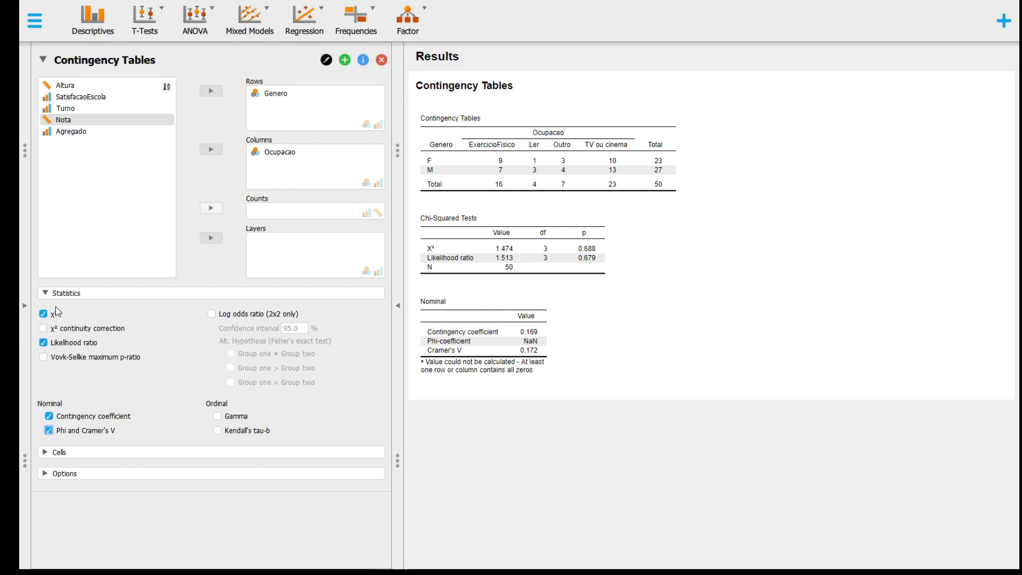
# Filter Ler and TV ou cinema out of the Ocupacao variable in the data and return to the analysis results.
pyautogui.click(24, 308)
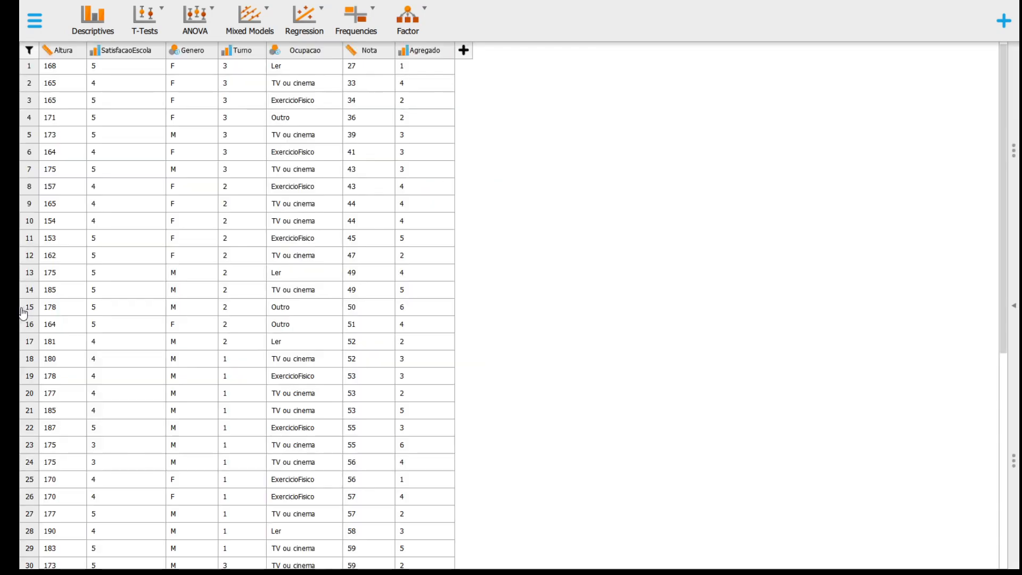
pyautogui.click(296, 52)
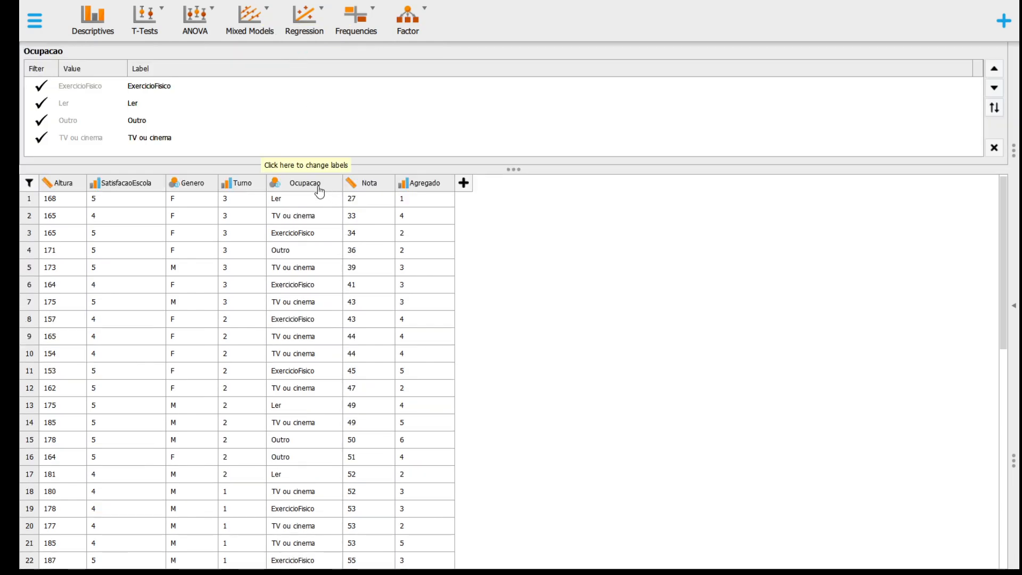
pyautogui.click(42, 104)
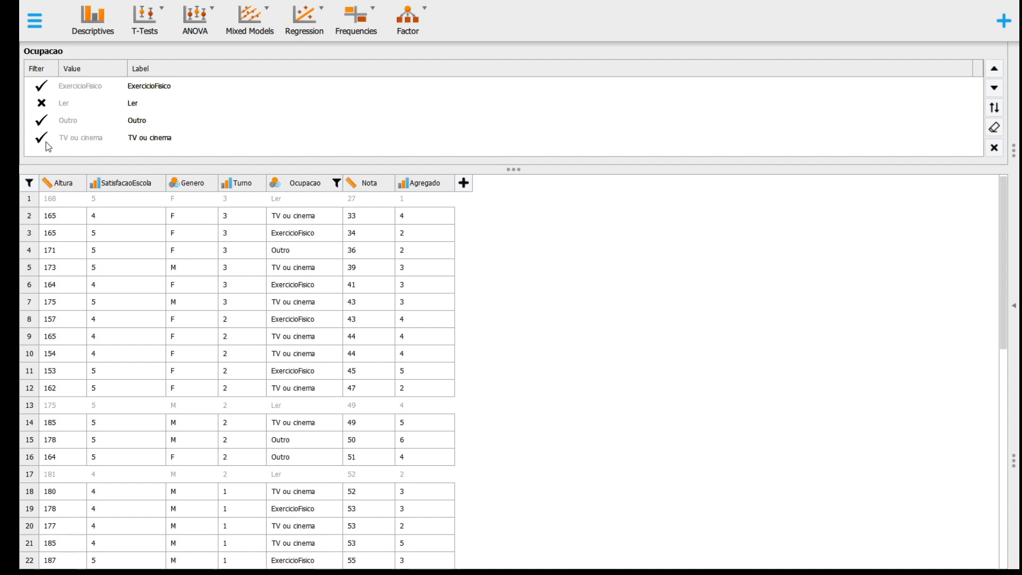
pyautogui.click(41, 138)
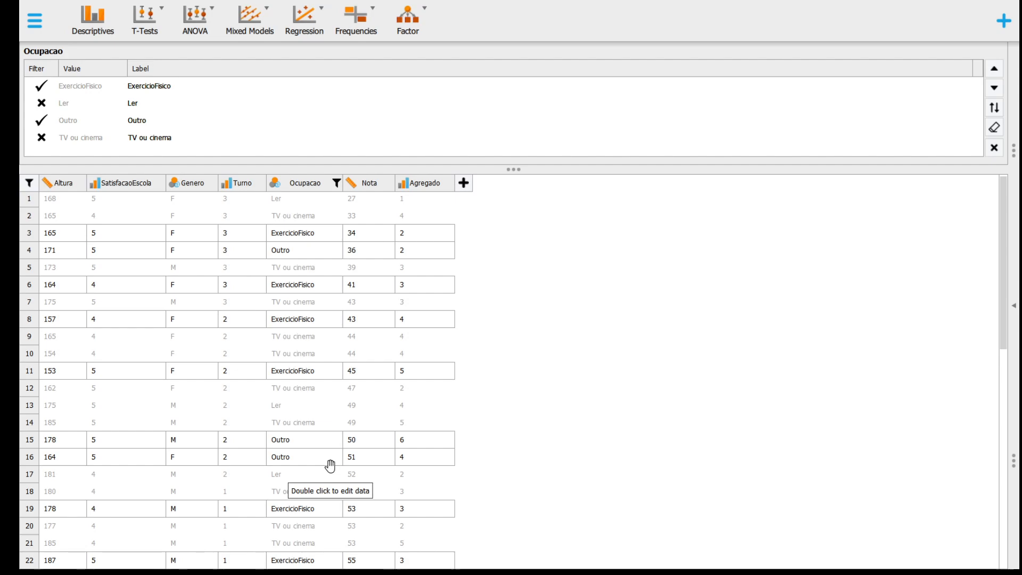
pyautogui.click(1013, 310)
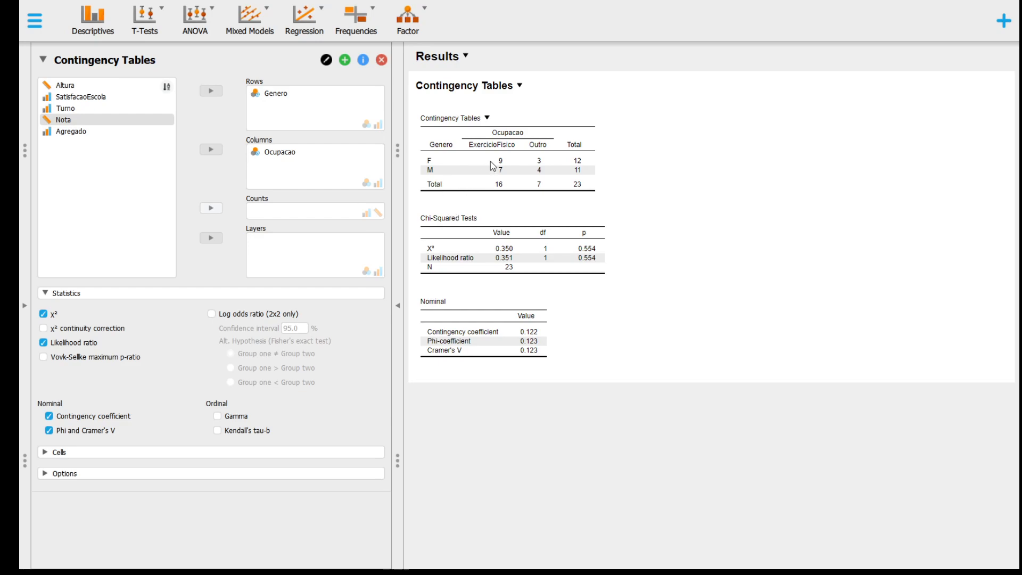
# Replace the χ² and likelihood ratio statistics with the χ² continuity correction, and enable the log odds ratio for 2x2 tables.
pyautogui.click(43, 344)
pyautogui.click(43, 314)
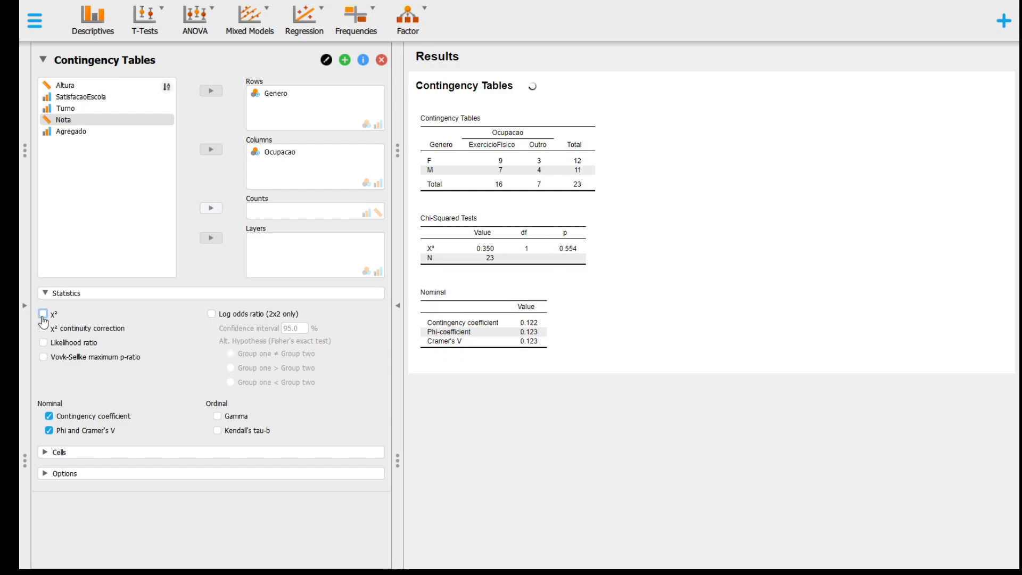
pyautogui.click(44, 329)
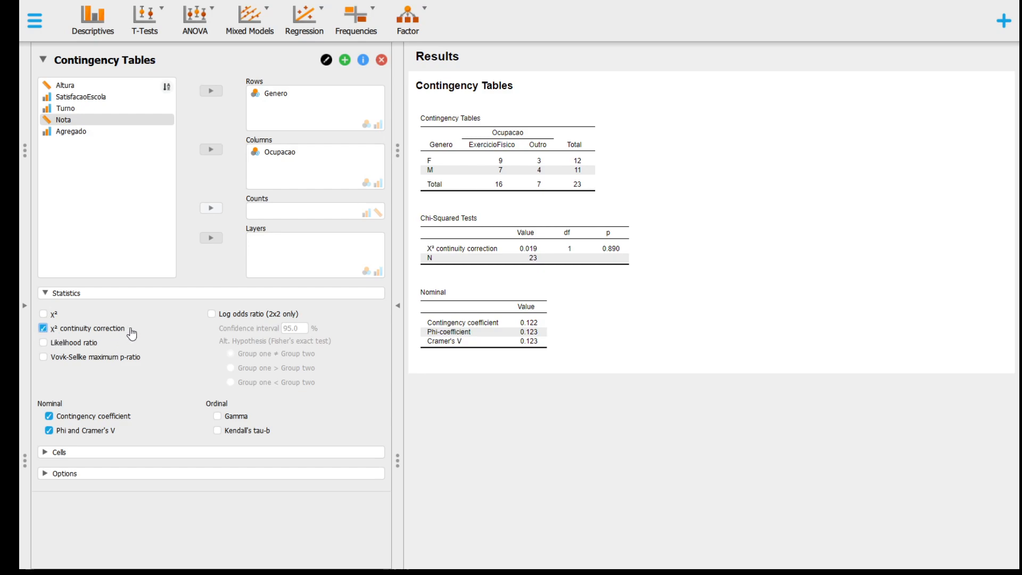
pyautogui.click(212, 315)
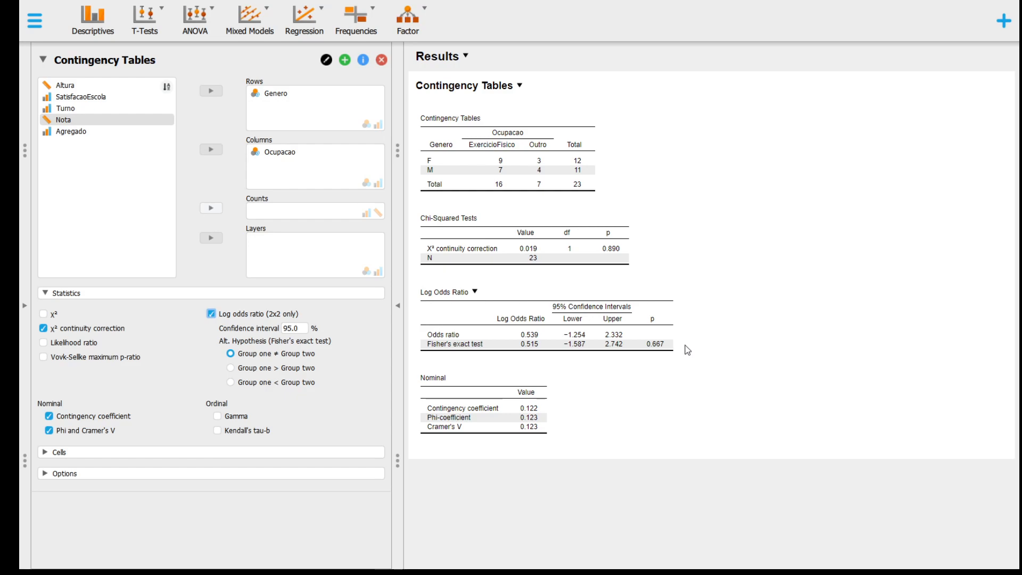
# Include TV ou cinema and Ler again in the Ocupacao filter and return to the analysis results.
pyautogui.click(24, 307)
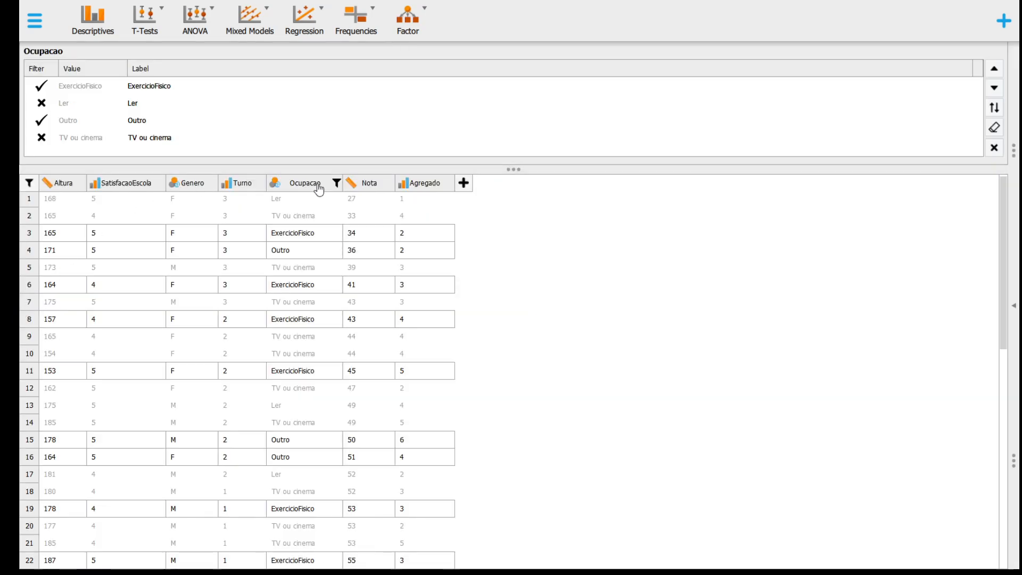
pyautogui.click(41, 136)
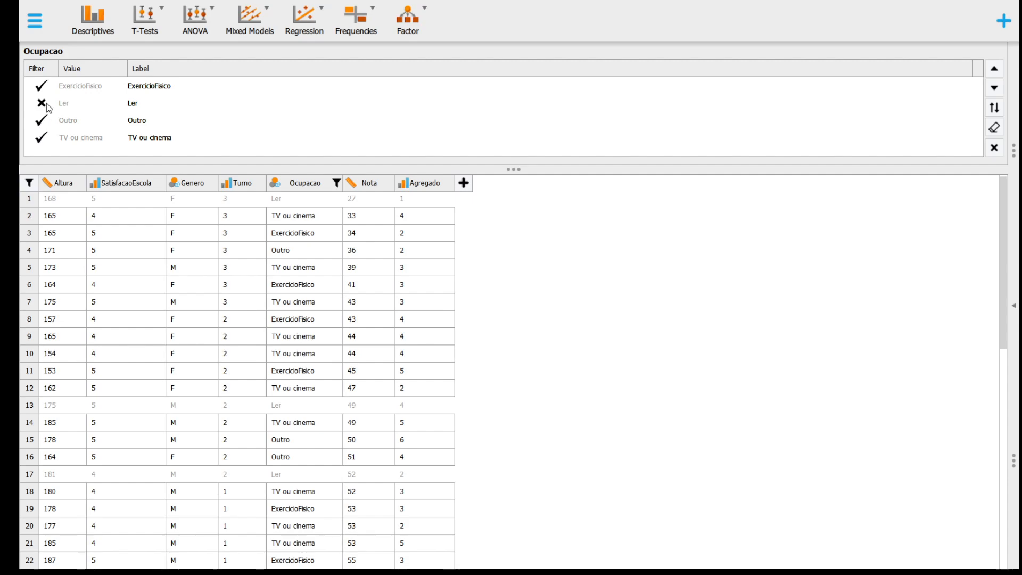
pyautogui.click(41, 103)
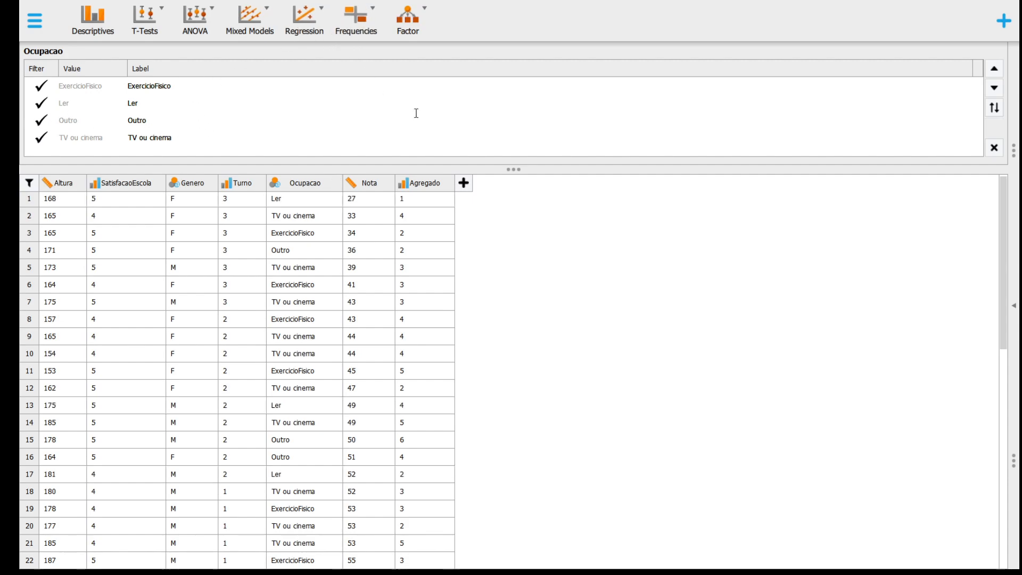
pyautogui.click(1013, 314)
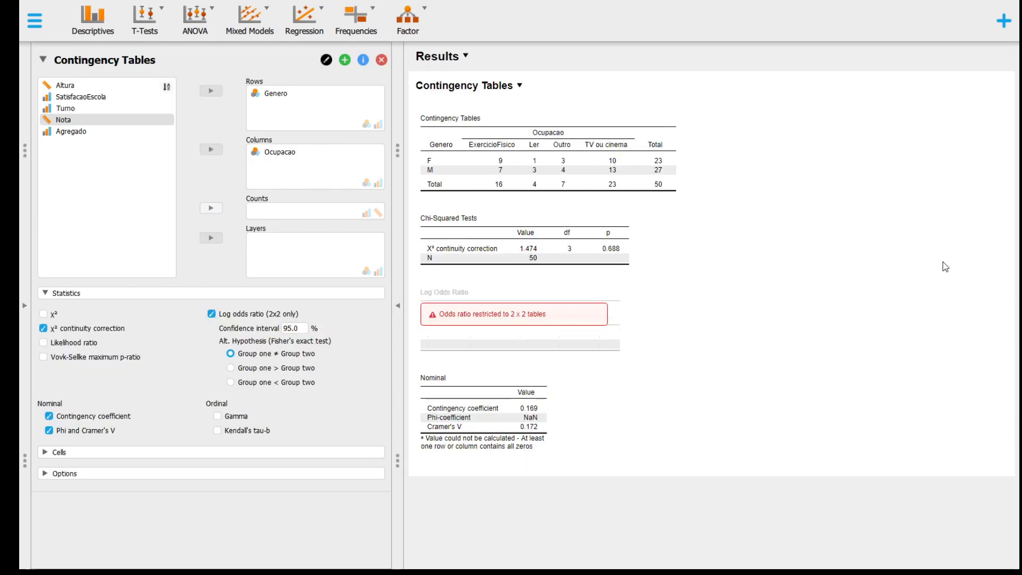
# Replace the contingency table variables with SatisfacaoEscola as rows and Turno as columns.
pyautogui.click(269, 94)
pyautogui.click(211, 91)
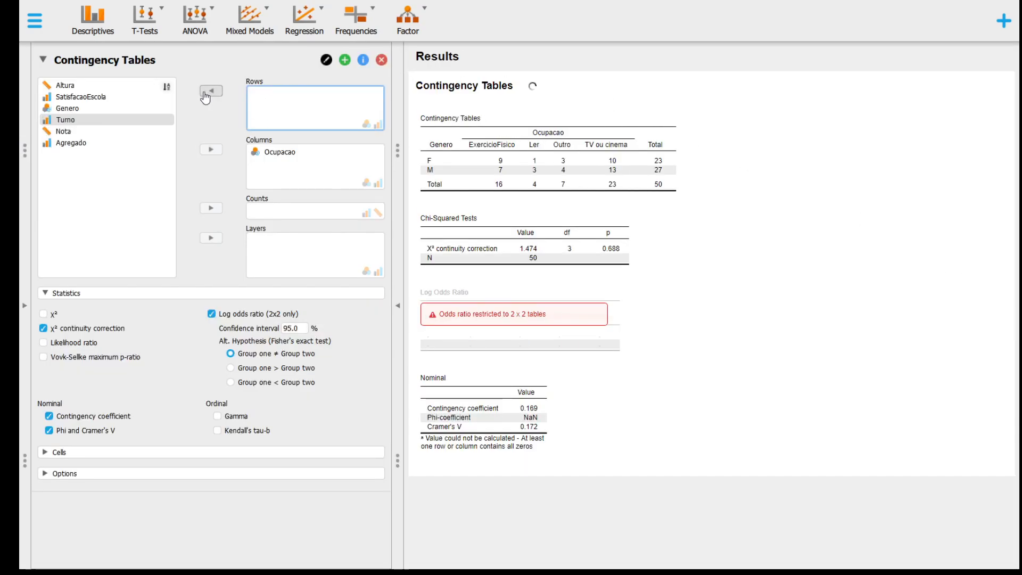
pyautogui.click(211, 91)
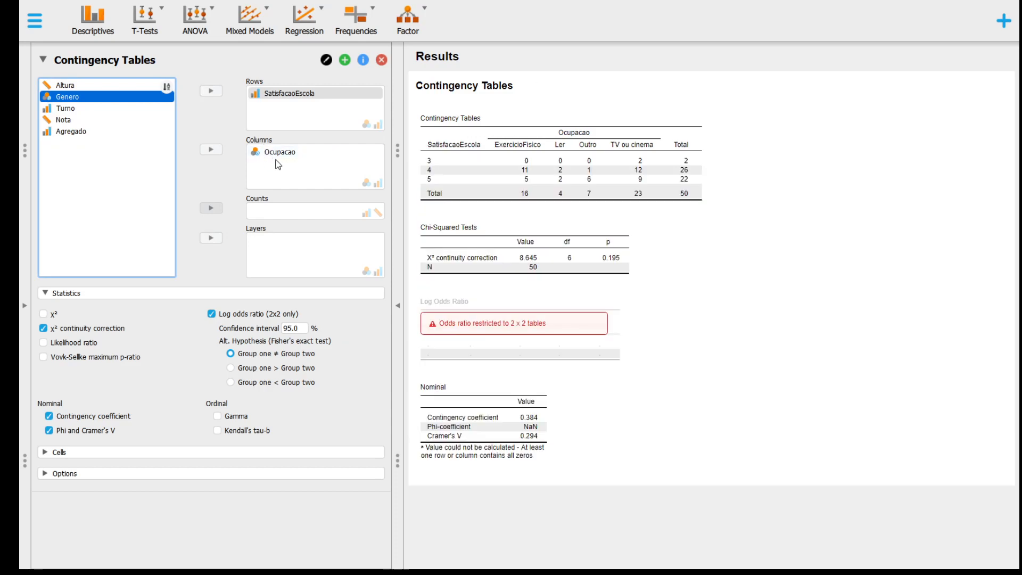
pyautogui.click(266, 154)
pyautogui.click(210, 149)
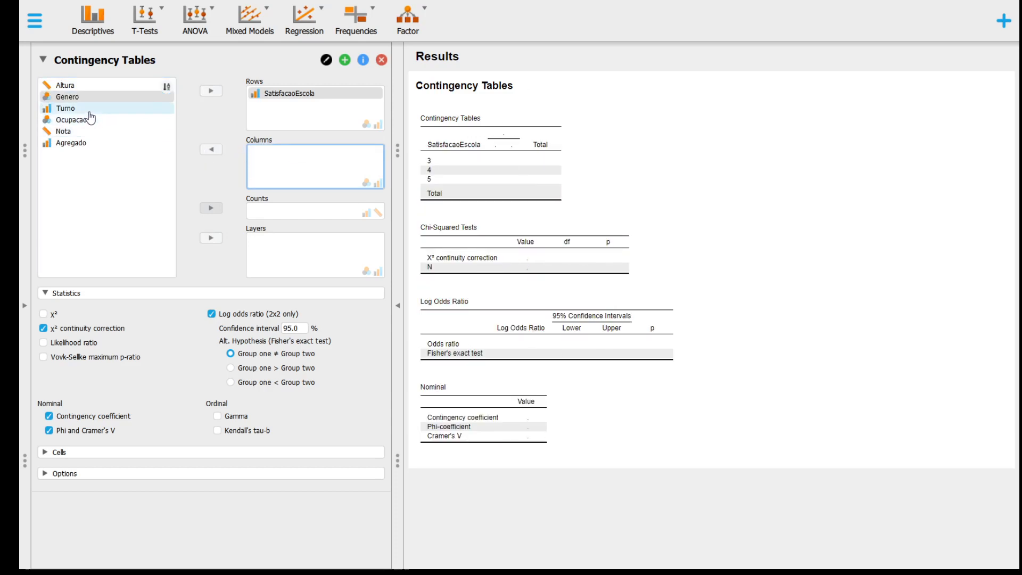
pyautogui.click(90, 111)
pyautogui.click(212, 152)
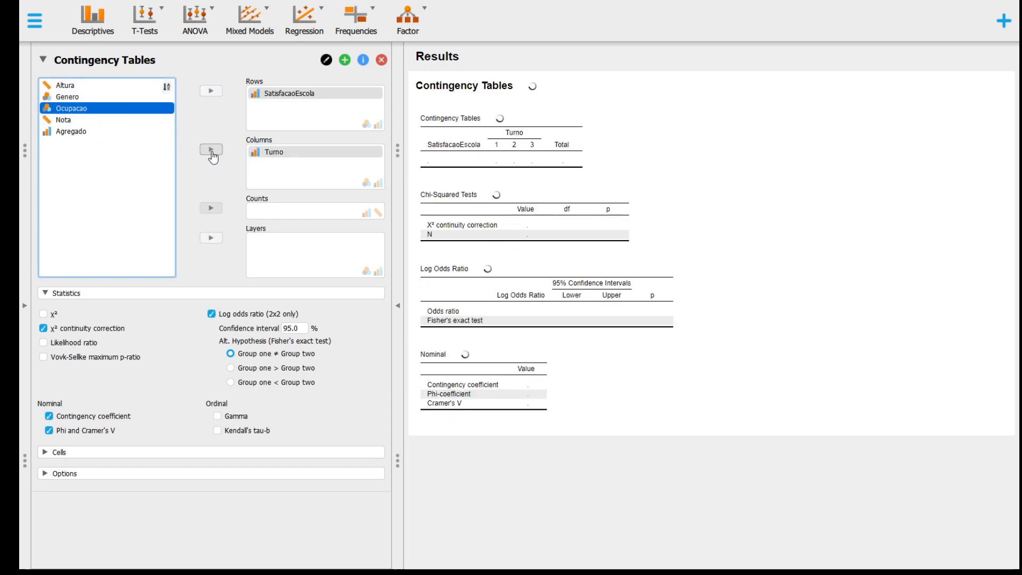
# Disable the log odds ratio and χ² continuity correction, and enable the χ² and likelihood ratio statistics.
pyautogui.click(211, 314)
pyautogui.click(43, 328)
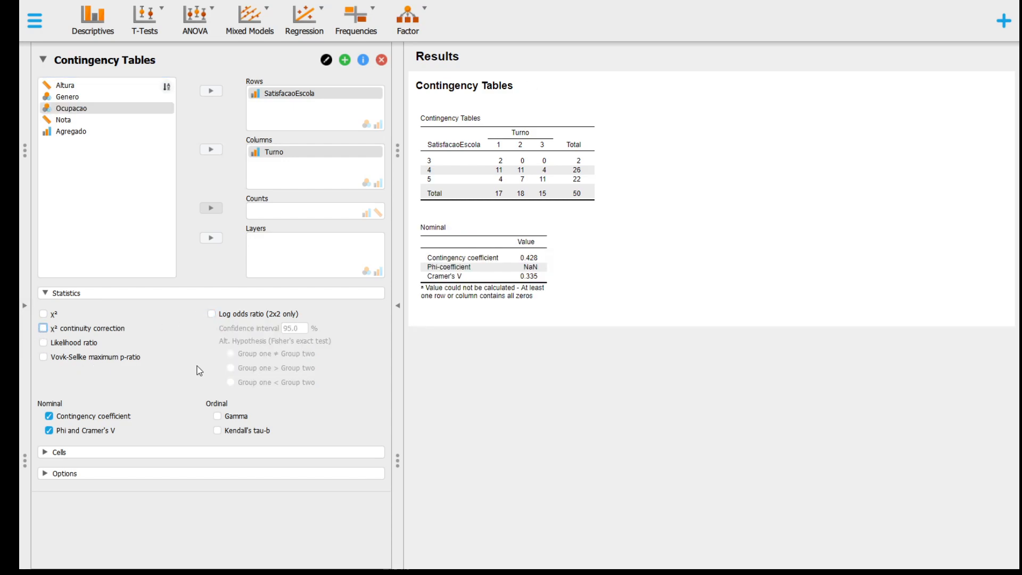
pyautogui.click(43, 315)
pyautogui.click(43, 342)
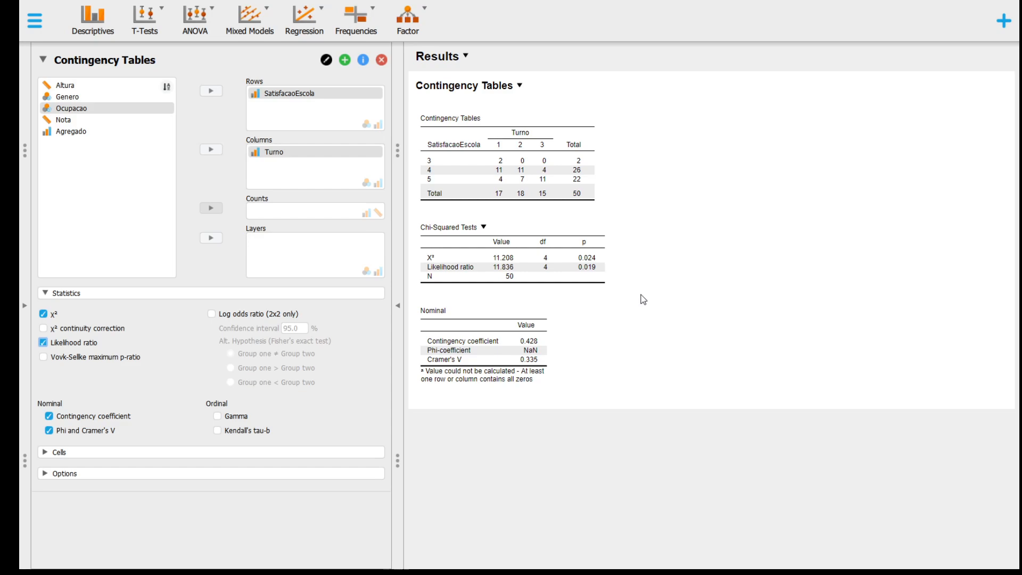
# Replace the nominal contingency coefficient and Phi and Cramer's V with the ordinal Gamma and Kendall's tau-b.
pyautogui.click(49, 416)
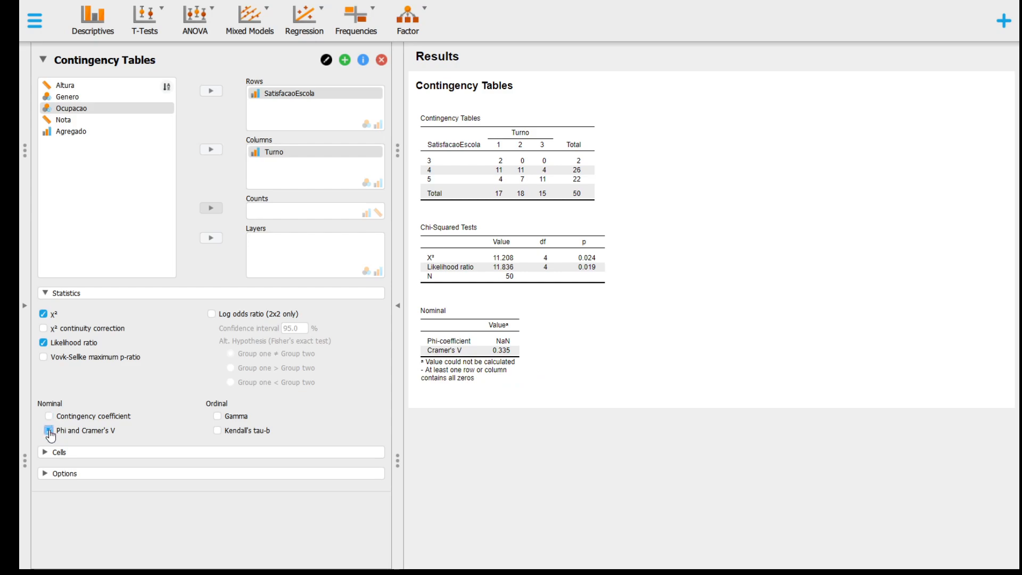
pyautogui.click(49, 431)
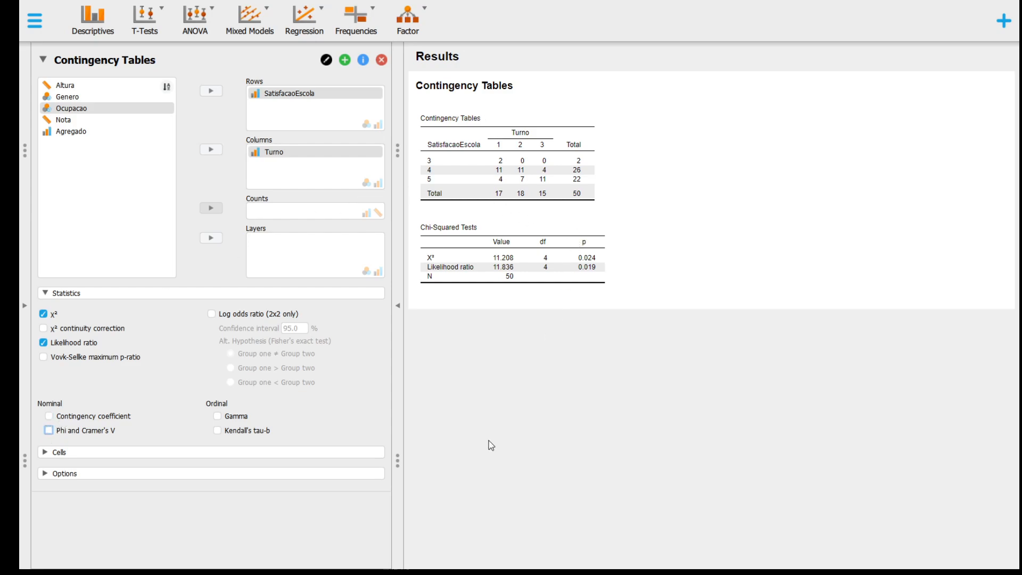
pyautogui.click(217, 415)
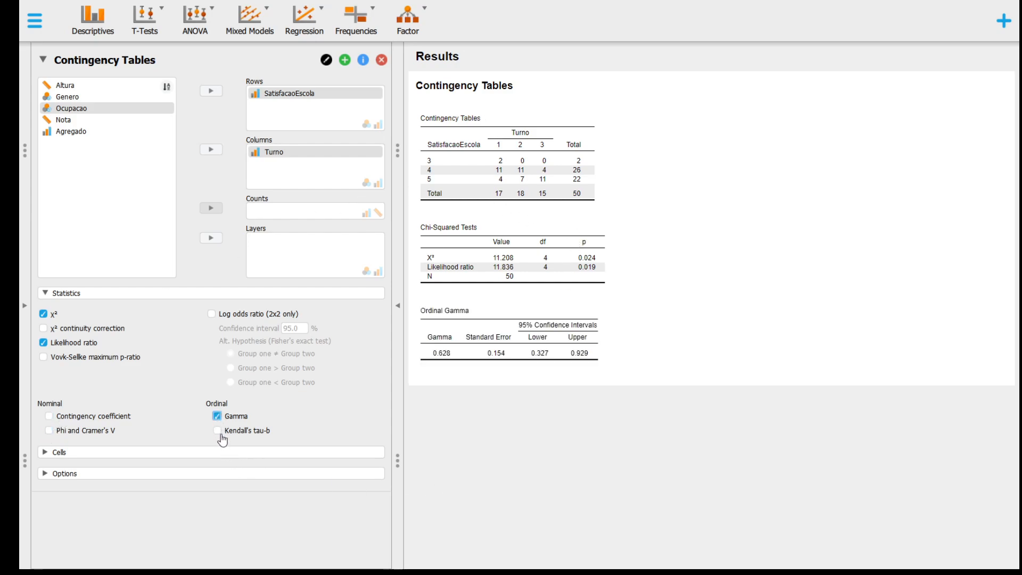
pyautogui.click(217, 430)
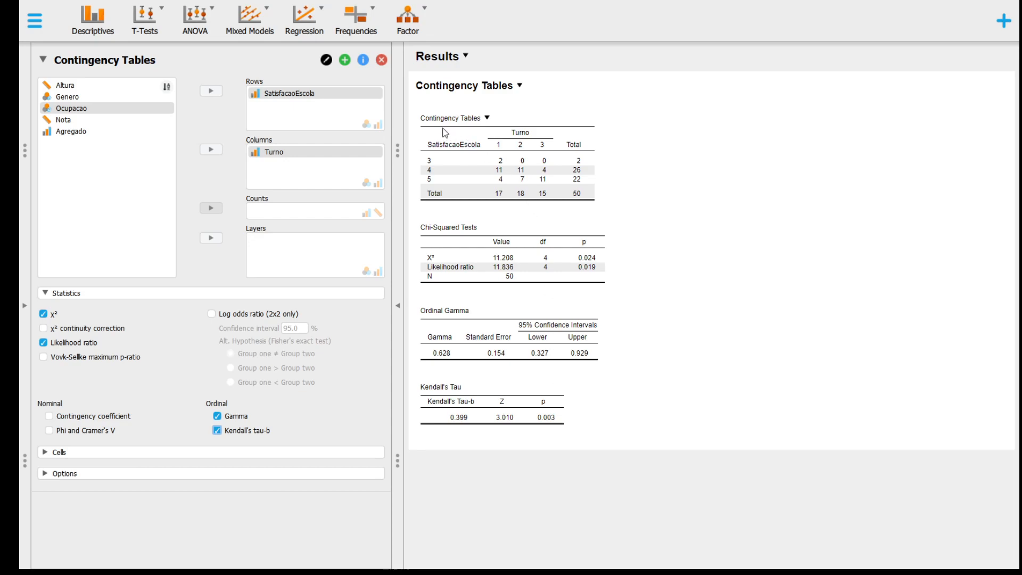
# Remove the contingency table analysis and create a classical Correlation analysis with Altura and Nota as variables.
pyautogui.click(381, 60)
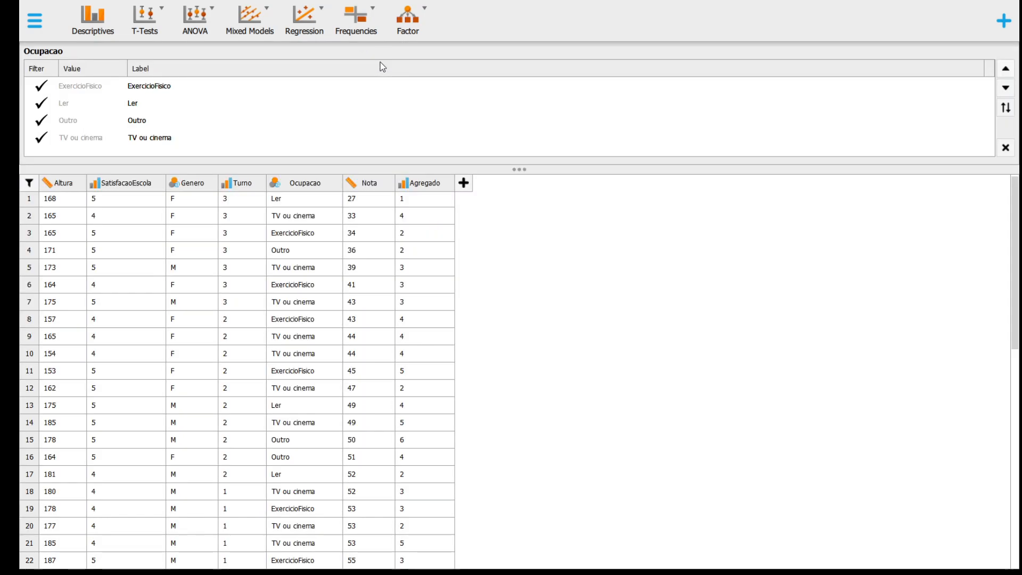
pyautogui.click(310, 23)
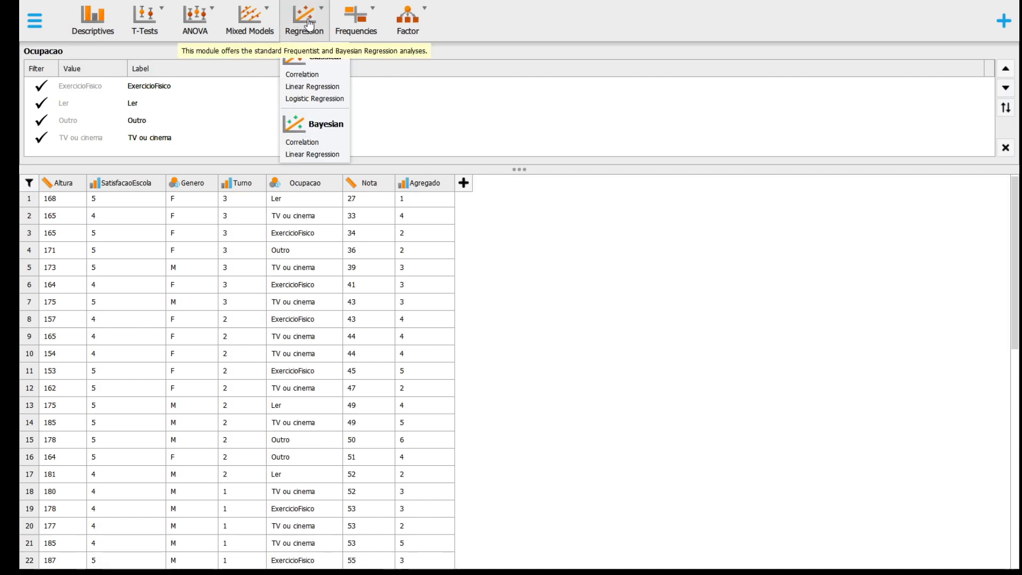
pyautogui.click(303, 76)
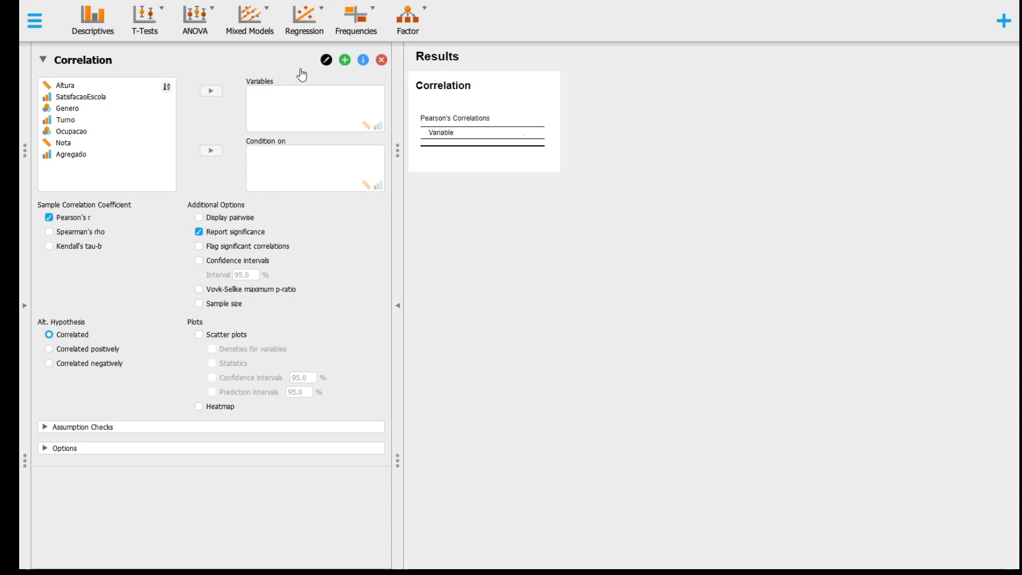
pyautogui.click(56, 85)
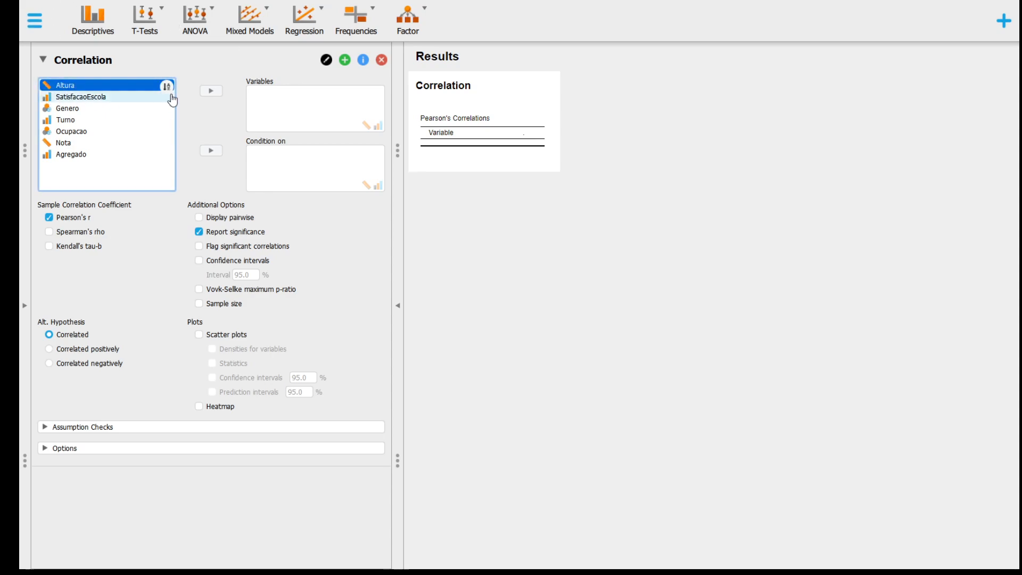
pyautogui.click(211, 90)
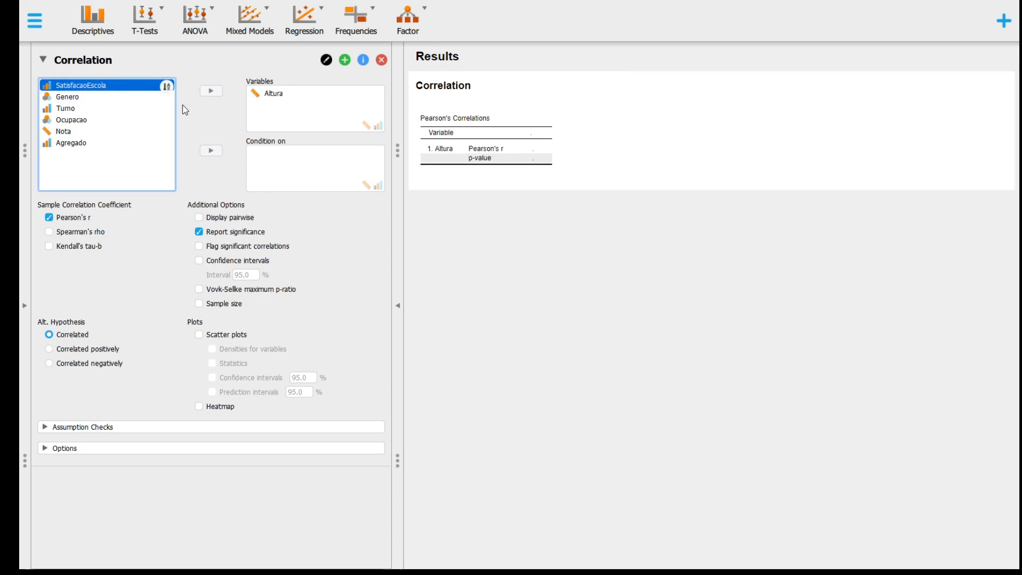
pyautogui.click(94, 132)
pyautogui.click(211, 91)
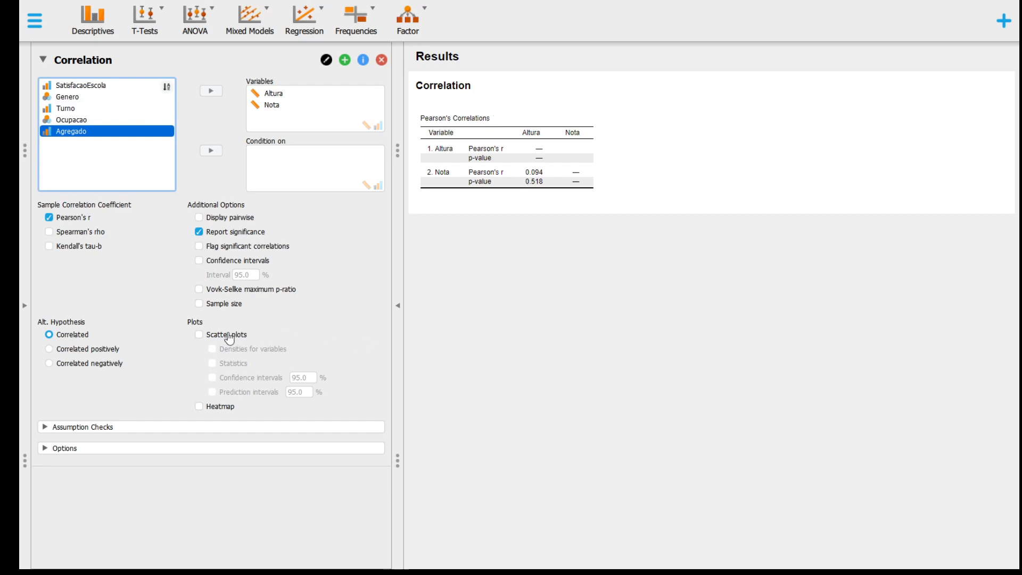
# Display an enlarged scatter plot of Altura and Nota to examine their relationship, and remove the plot after viewing.
pyautogui.click(199, 336)
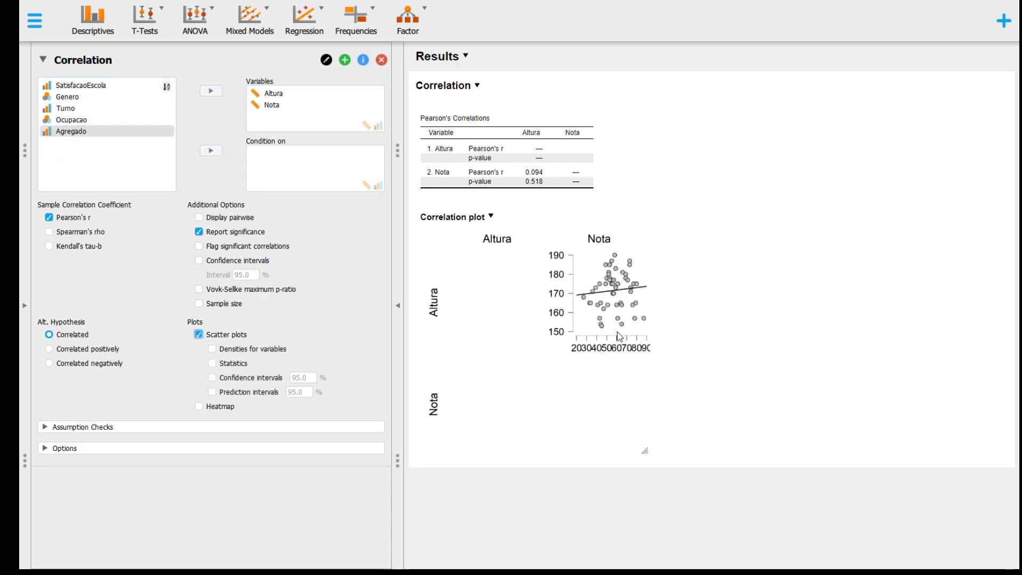
pyautogui.moveTo(647, 452); pyautogui.dragTo(876, 566)
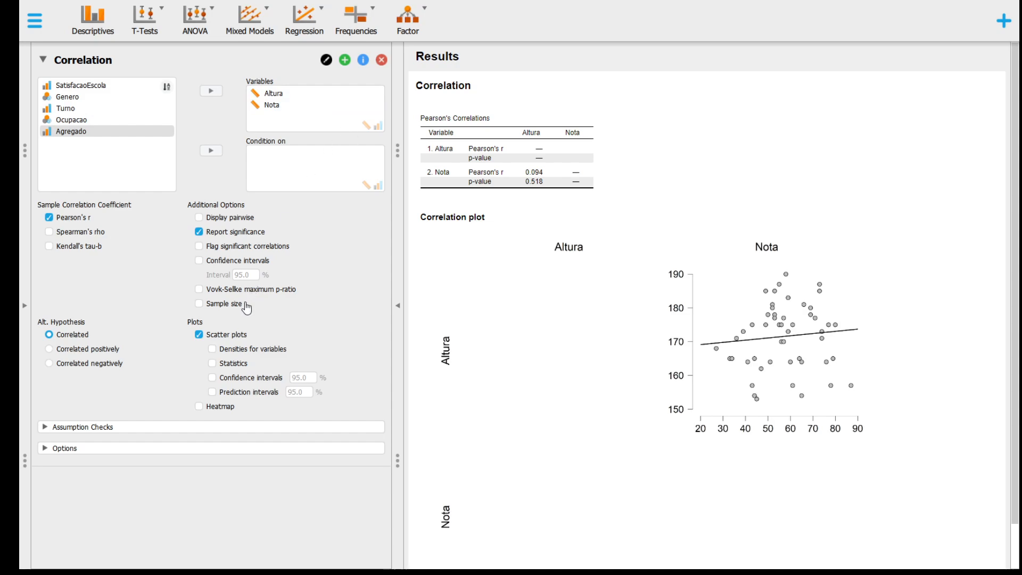
pyautogui.click(198, 336)
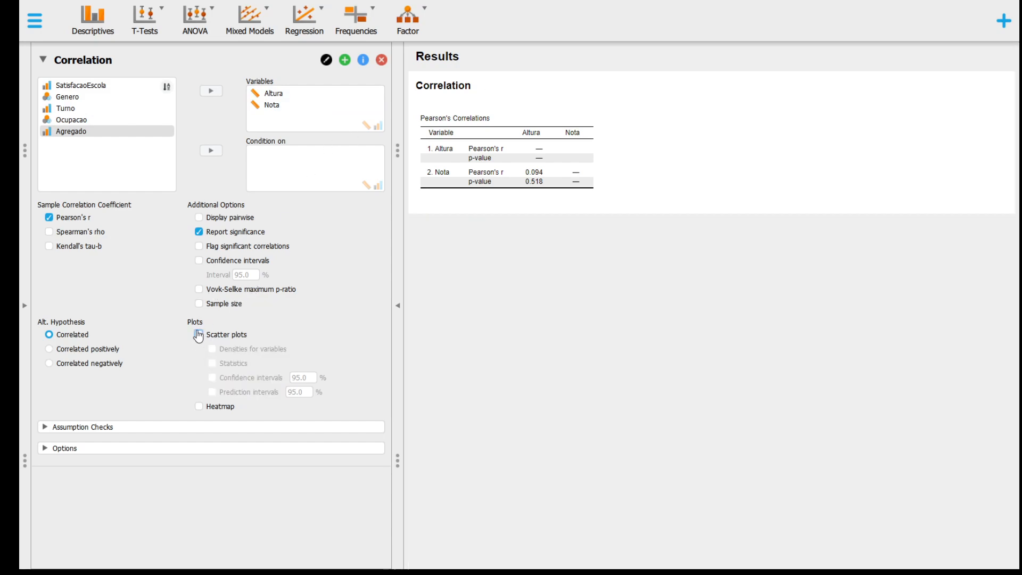
# Replace Nota with SatisfacaoEscola in the correlation variables, keeping Altura.
pyautogui.click(267, 108)
pyautogui.click(211, 93)
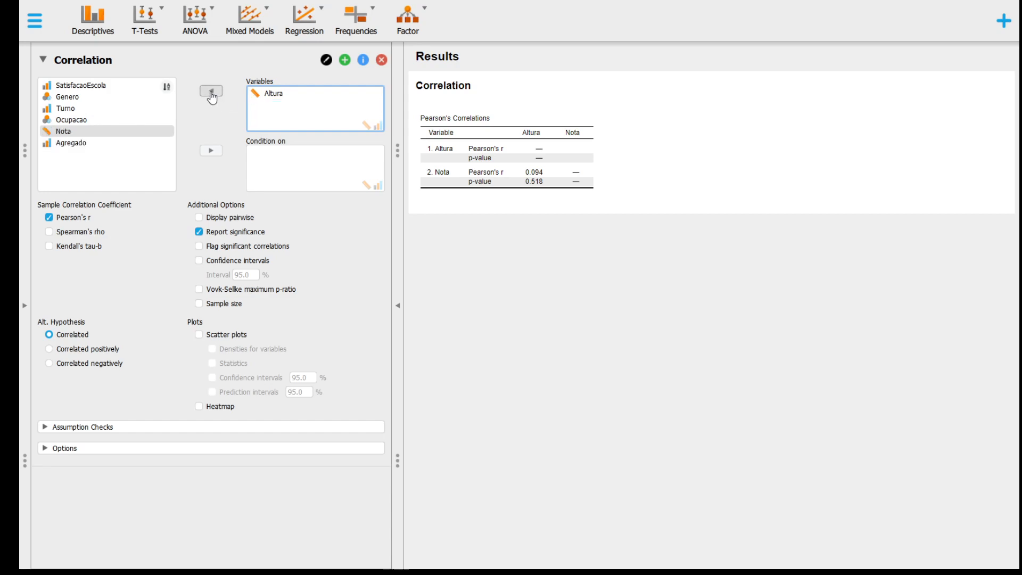
pyautogui.click(93, 88)
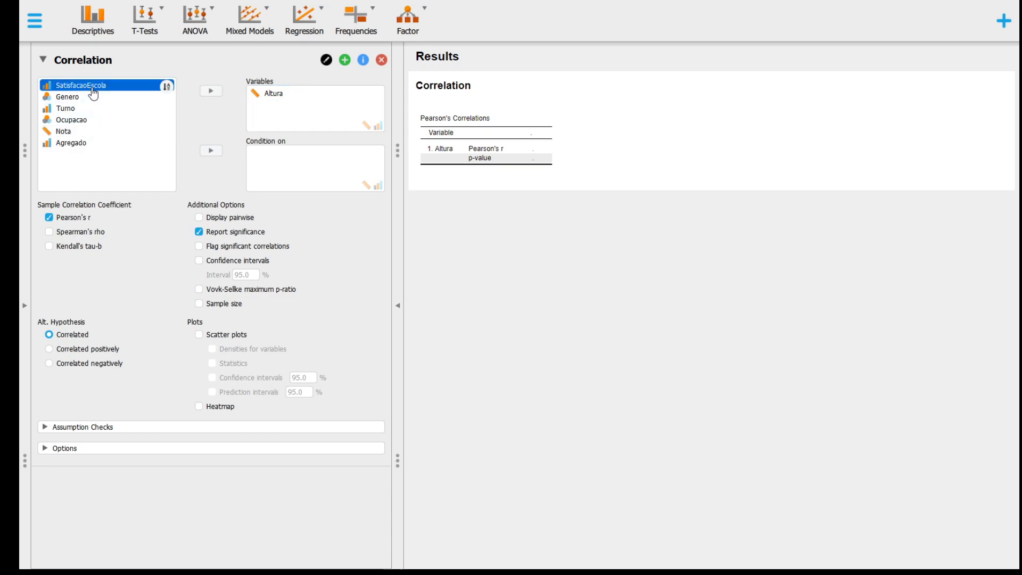
pyautogui.click(211, 91)
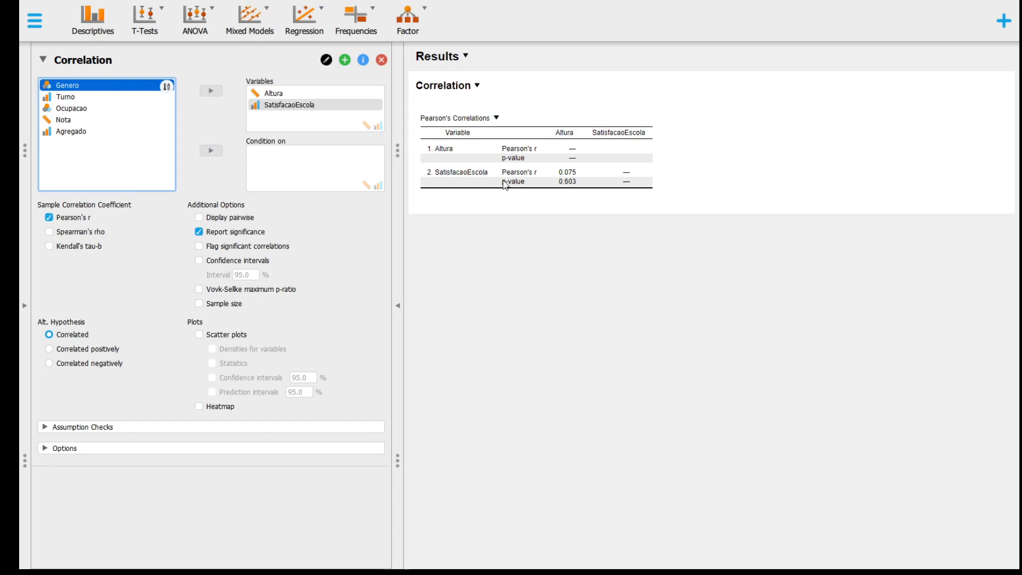
# Enable the Spearman's rho and Kendall's tau-b coefficients for the correlation and disable Pearson's r.
pyautogui.click(49, 234)
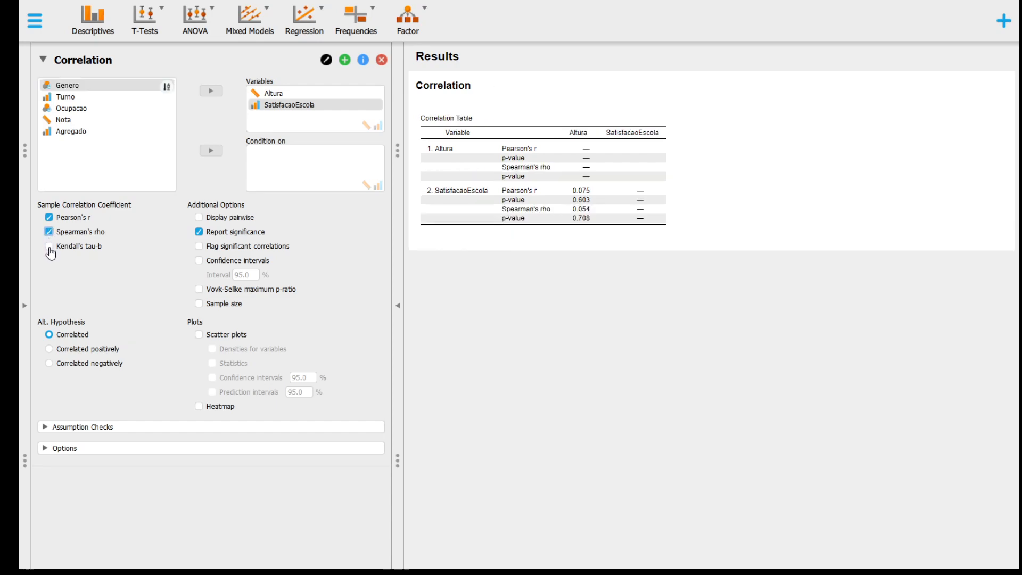
pyautogui.click(49, 247)
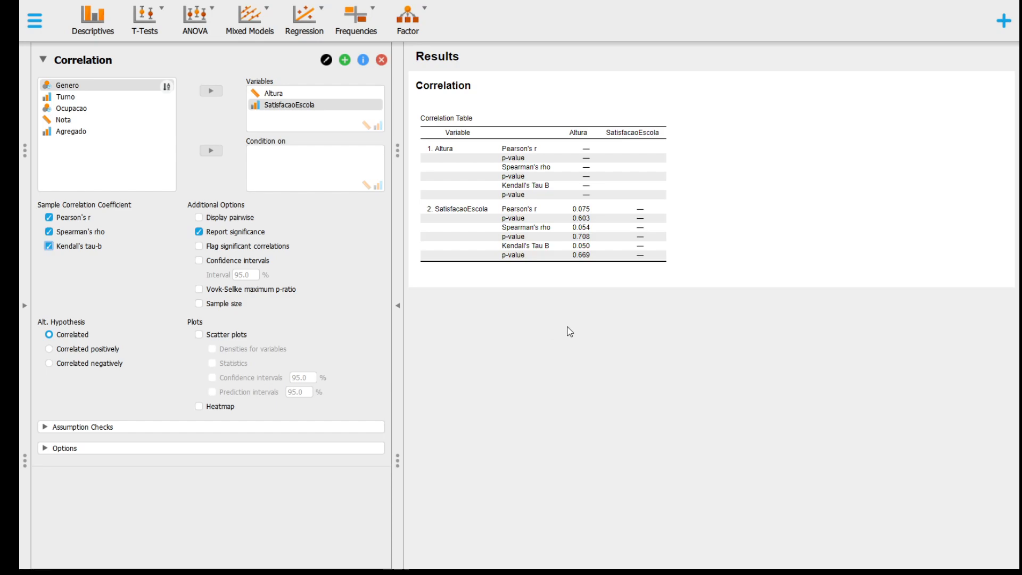
pyautogui.click(49, 218)
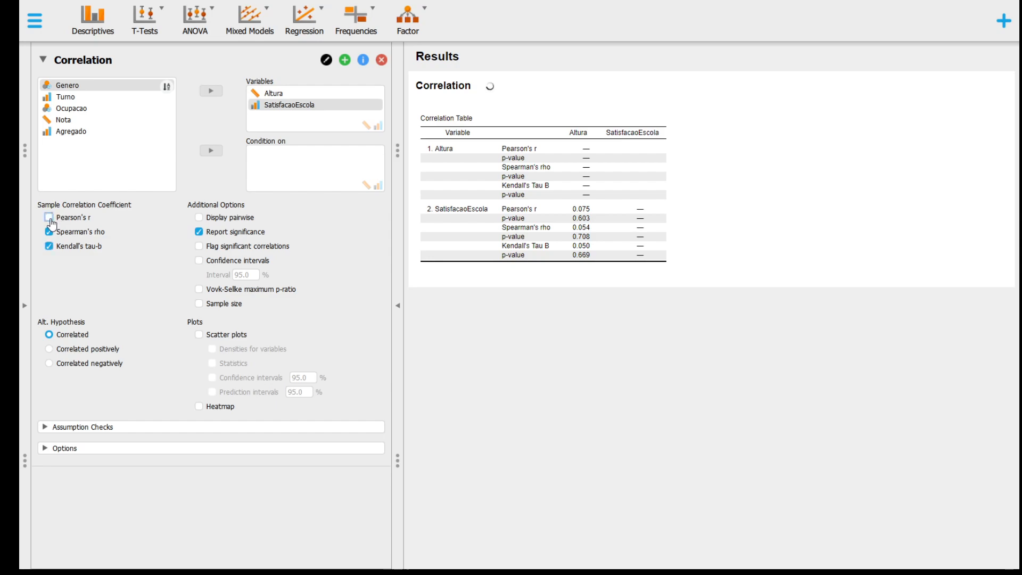